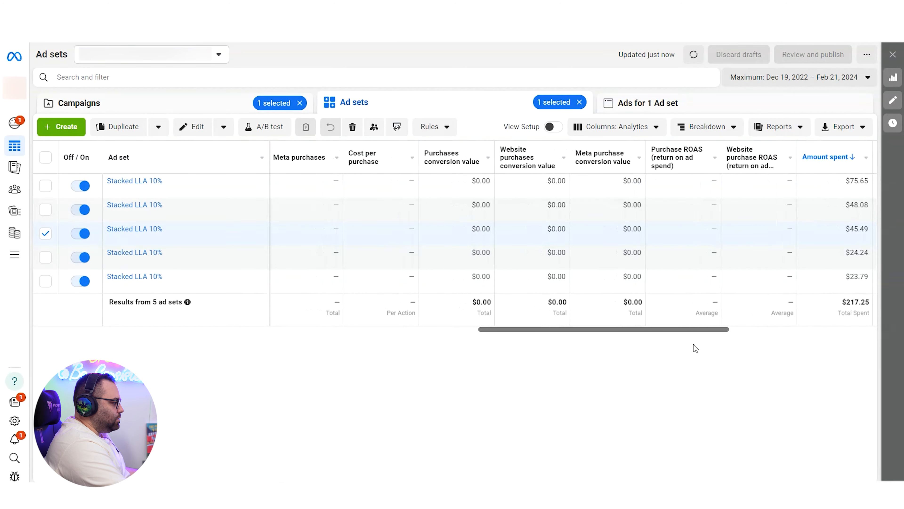
Step: Compare amount spent and purchase ROAS for CBO Stacked LLA CM Saudi Arabia and CBO Broad CM Diff Countries - New Creatives
drag(659, 229, 676, 235)
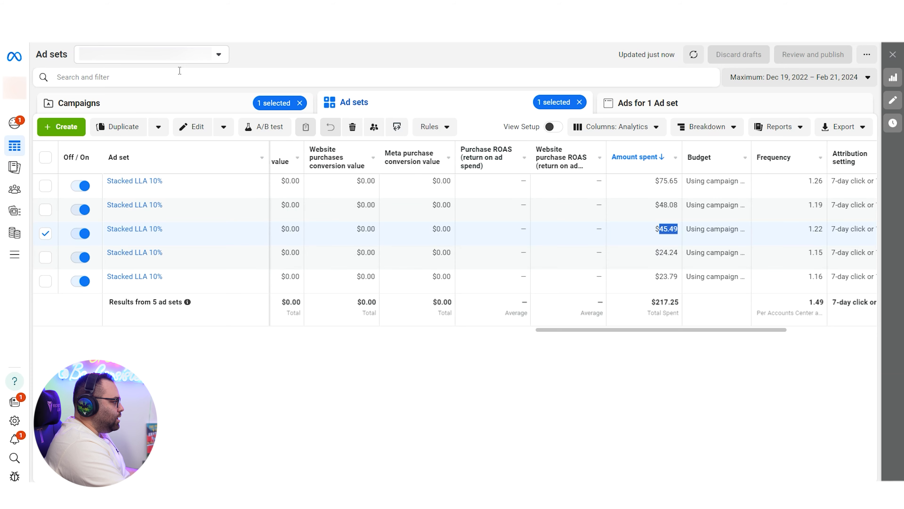
click(201, 97)
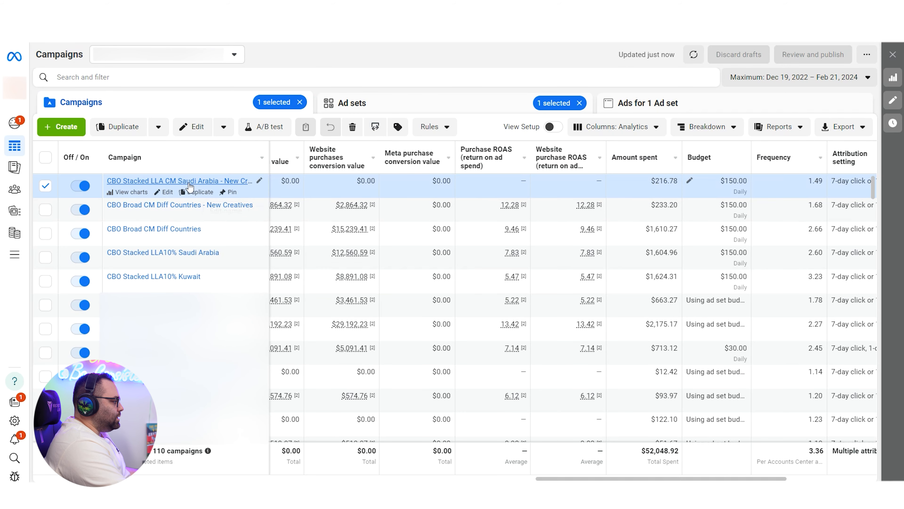
click(463, 107)
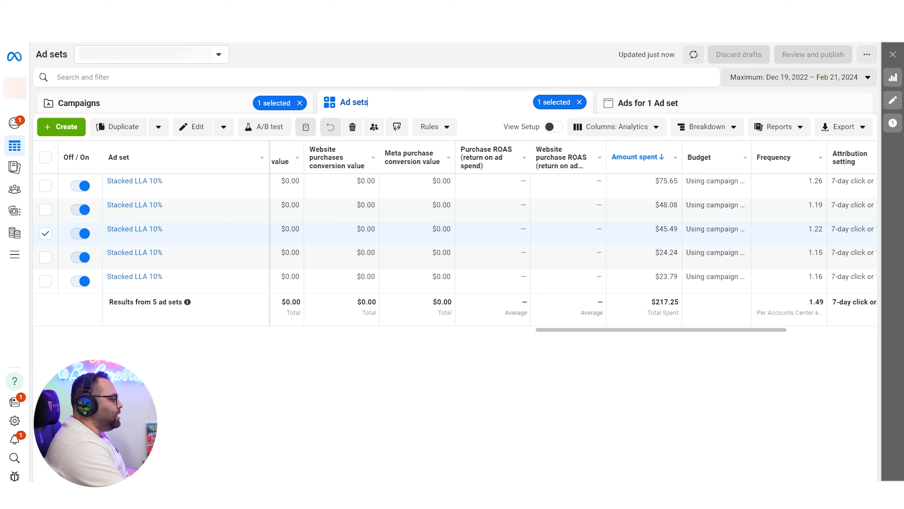
click(199, 103)
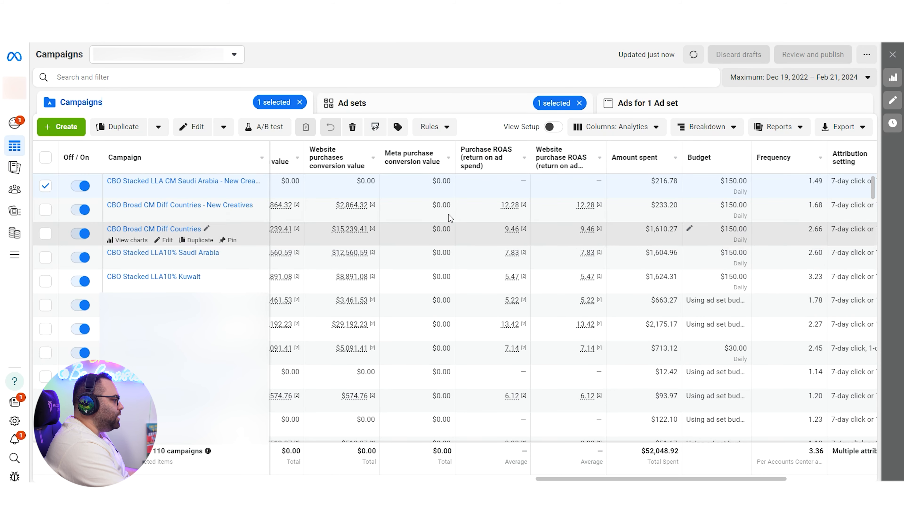
click(484, 210)
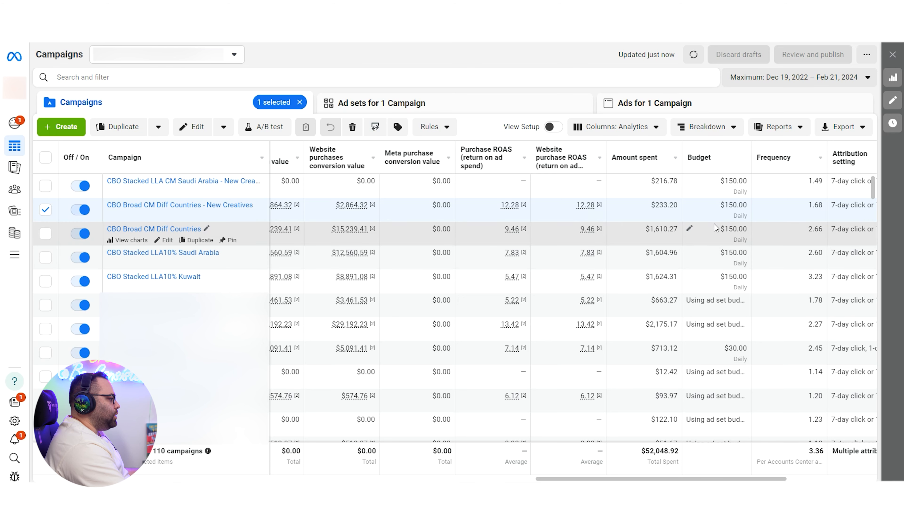
mouse_move(544, 271)
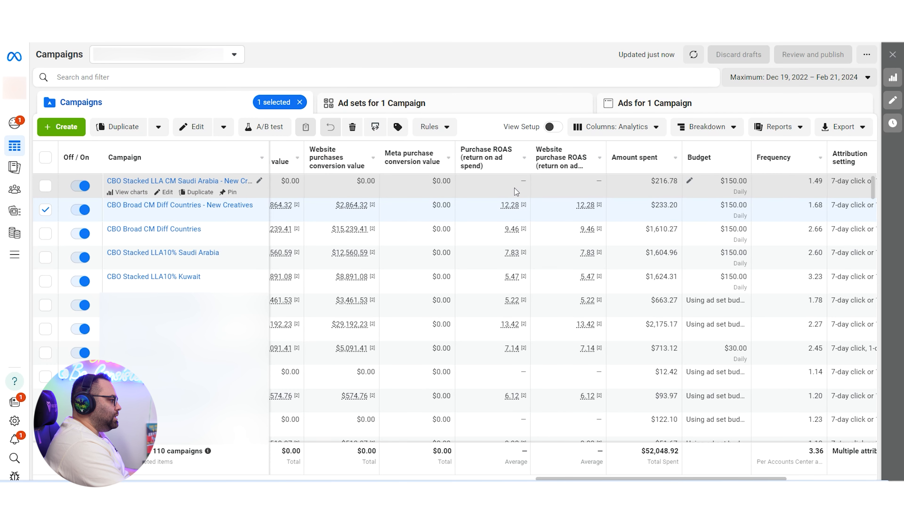
Step: Open the ad sets of the CBO Stacked LLA CM Saudi Arabia campaign and review their purchase, ROAS and spend columns
click(515, 188)
click(477, 104)
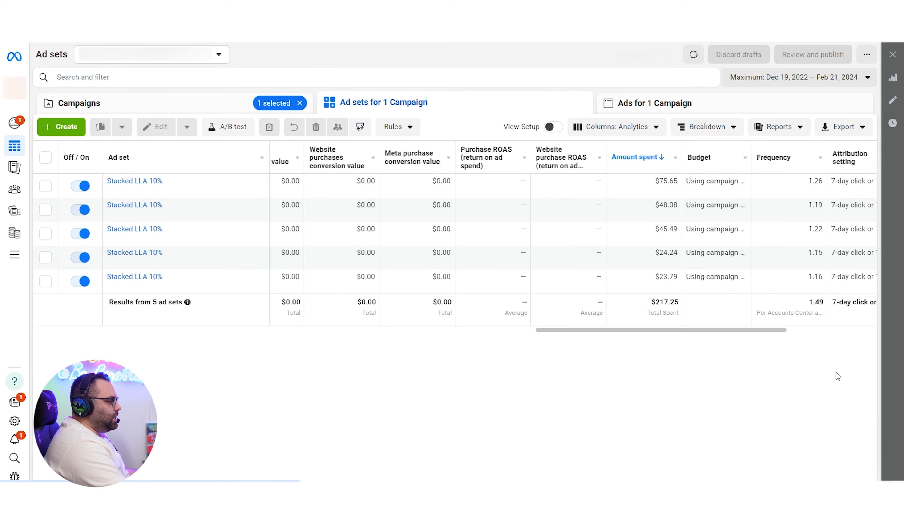
drag(671, 332, 569, 338)
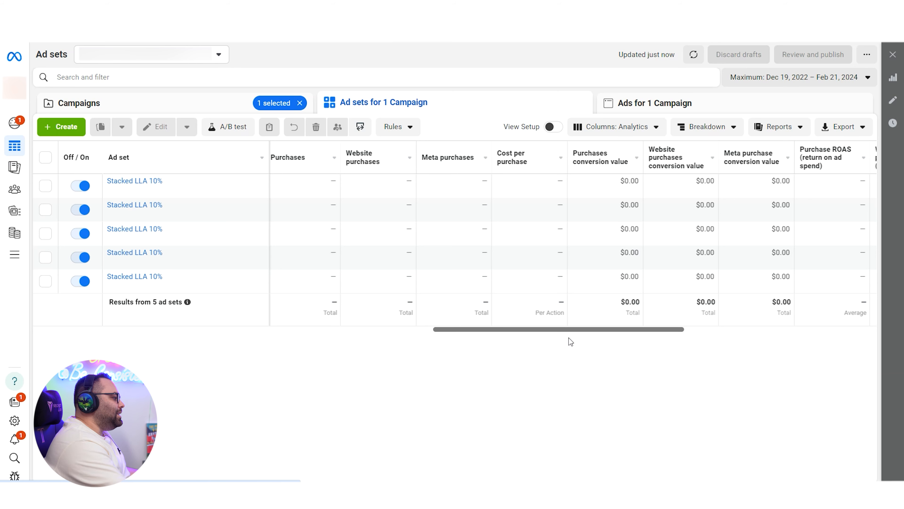
drag(583, 339, 545, 349)
click(587, 352)
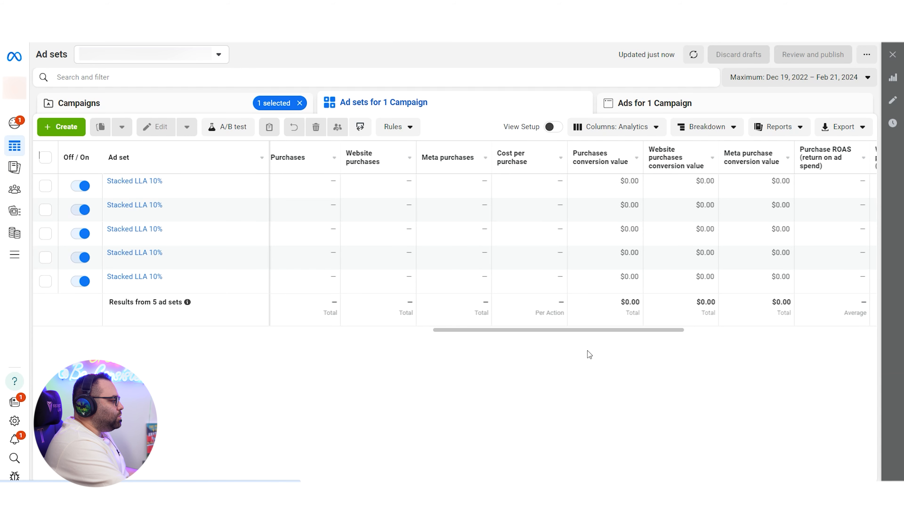
drag(593, 331, 718, 364)
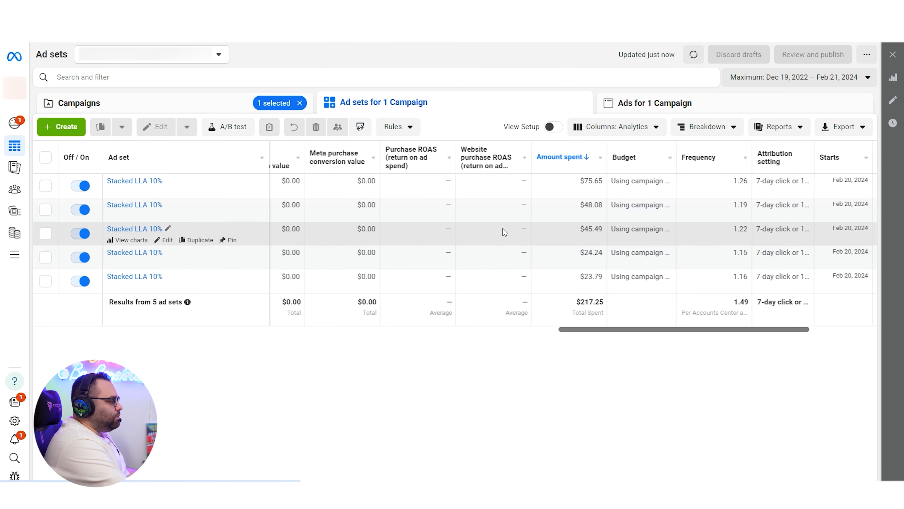
Step: Check the checkouts and spend of the second Stacked LLA 10% ad set and turn that ad set off
click(315, 213)
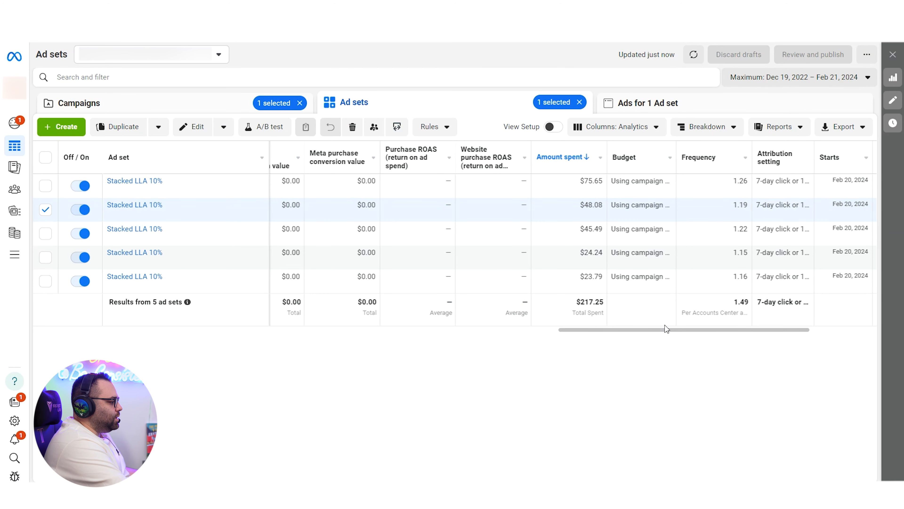
drag(664, 330, 434, 325)
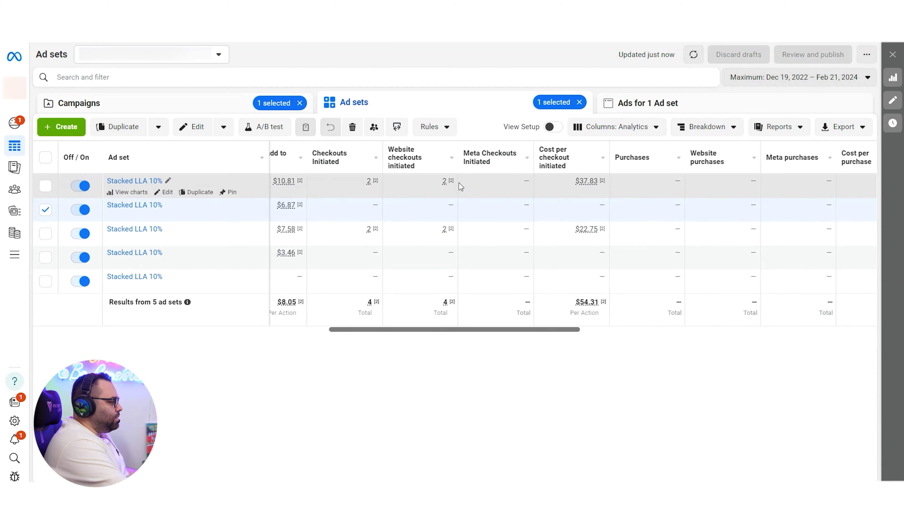
drag(510, 330, 675, 344)
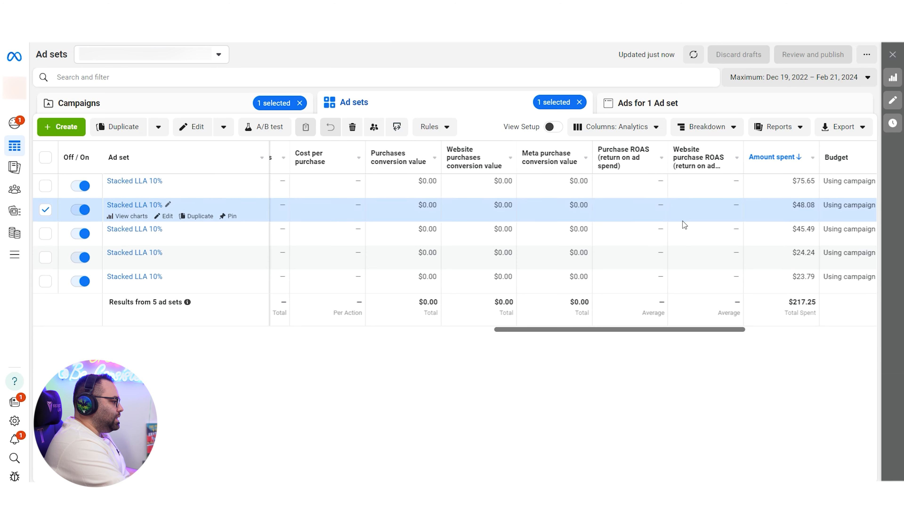
drag(700, 332, 537, 349)
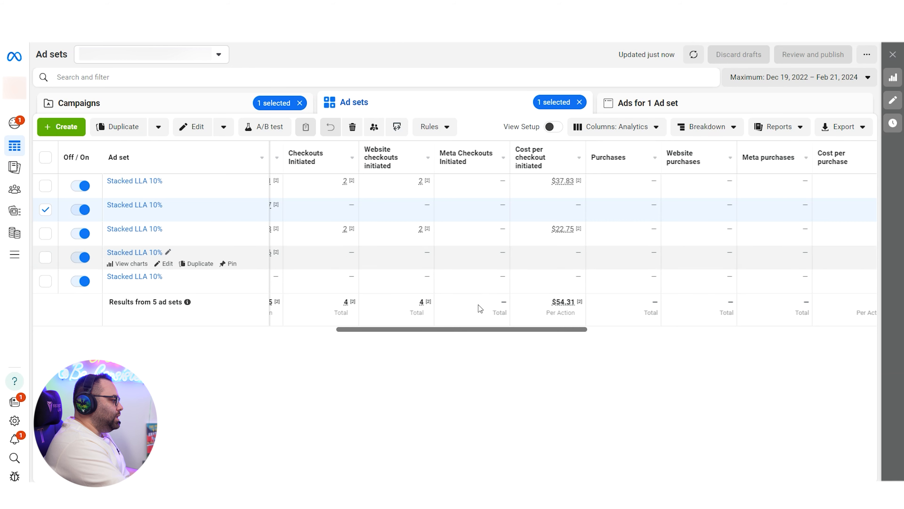
drag(499, 329, 708, 346)
click(82, 210)
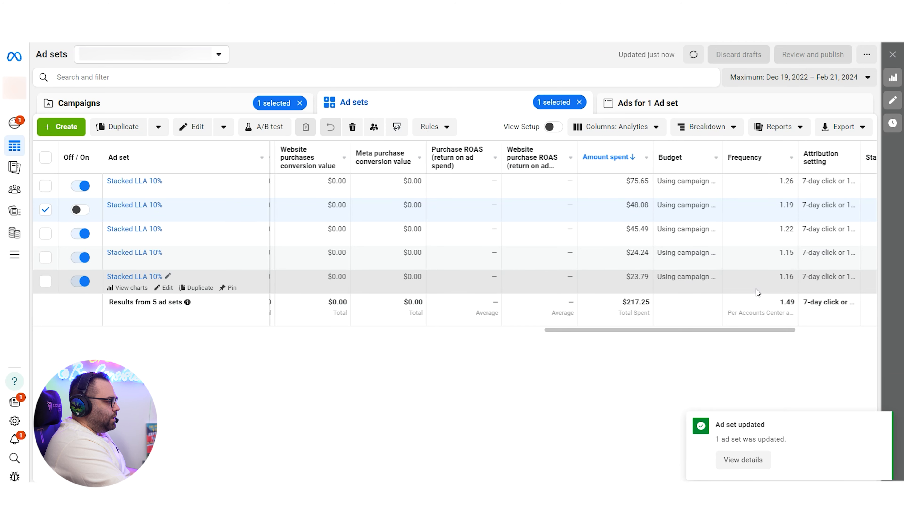
Step: Set the campaigns' reporting period to Last 7 days and review the Saudi Arabia campaign's ad sets for checkout results
click(233, 107)
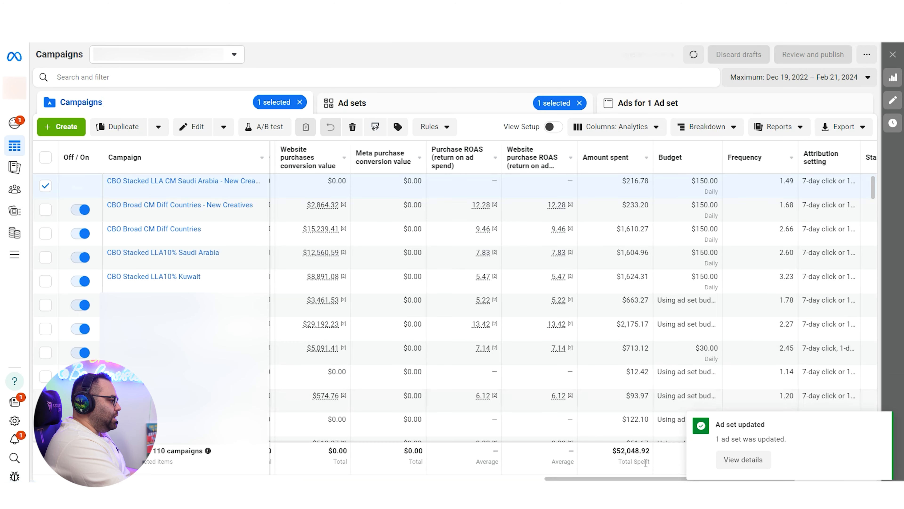
click(854, 78)
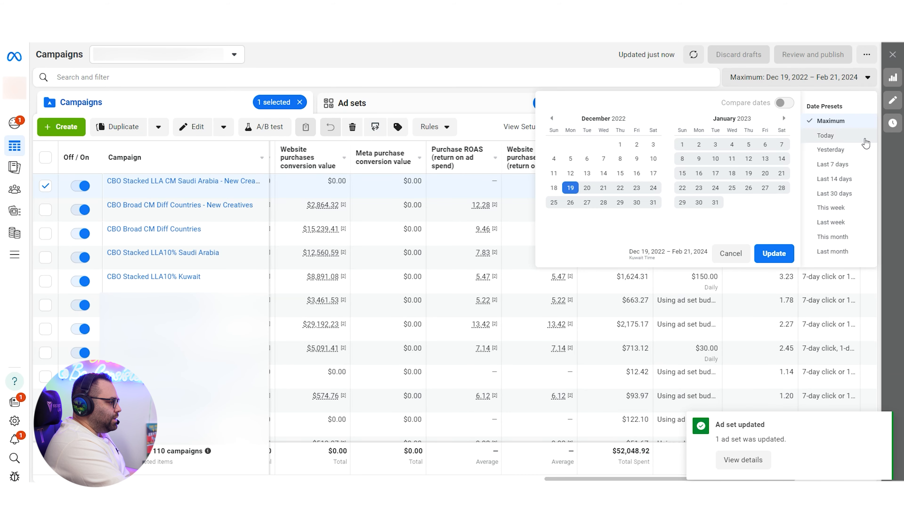
click(833, 164)
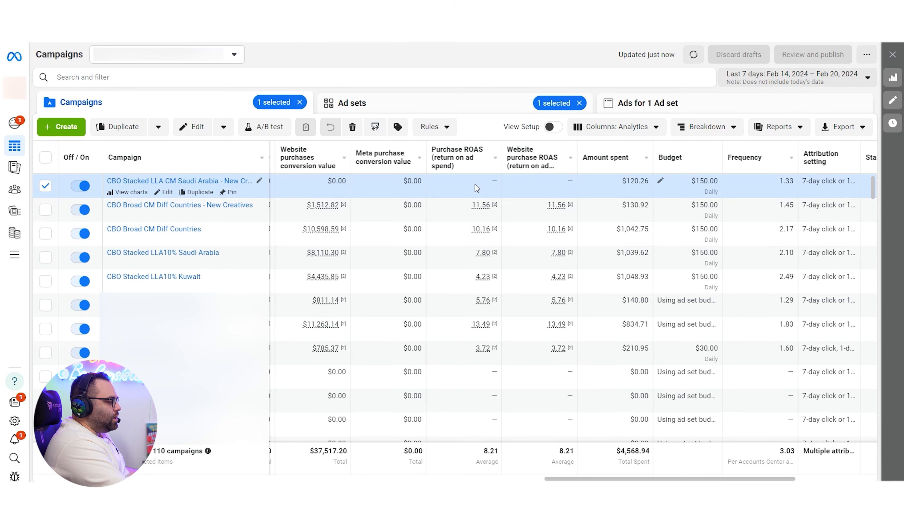
click(460, 102)
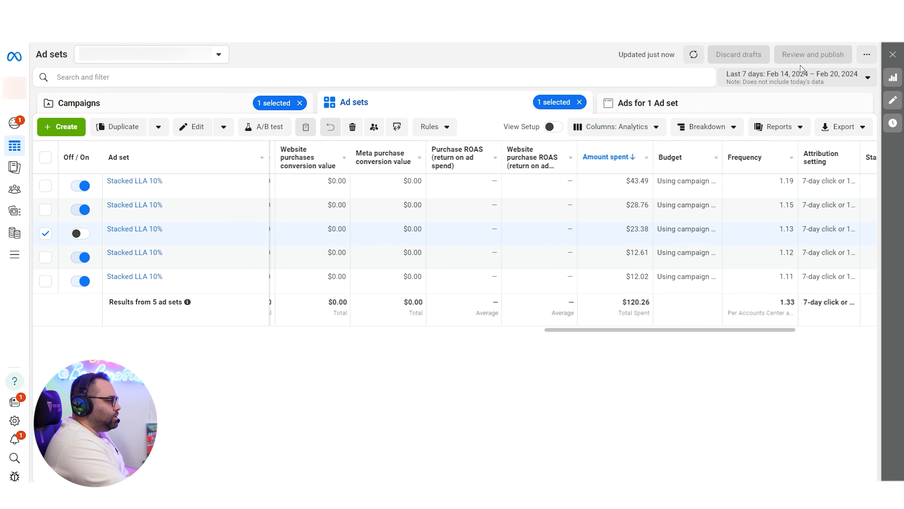
drag(721, 330, 548, 342)
Step: Set the ad sets' reporting period to Today and examine their purchase and amount spent columns
click(789, 85)
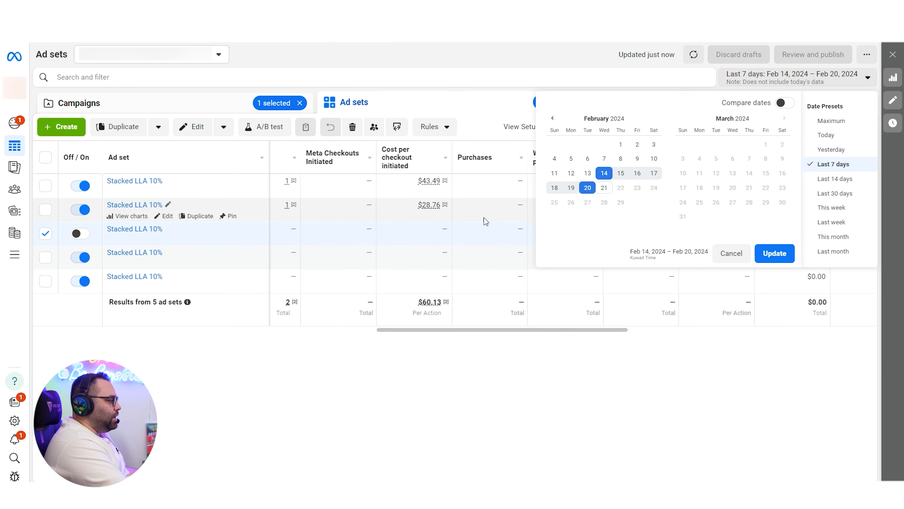
click(826, 135)
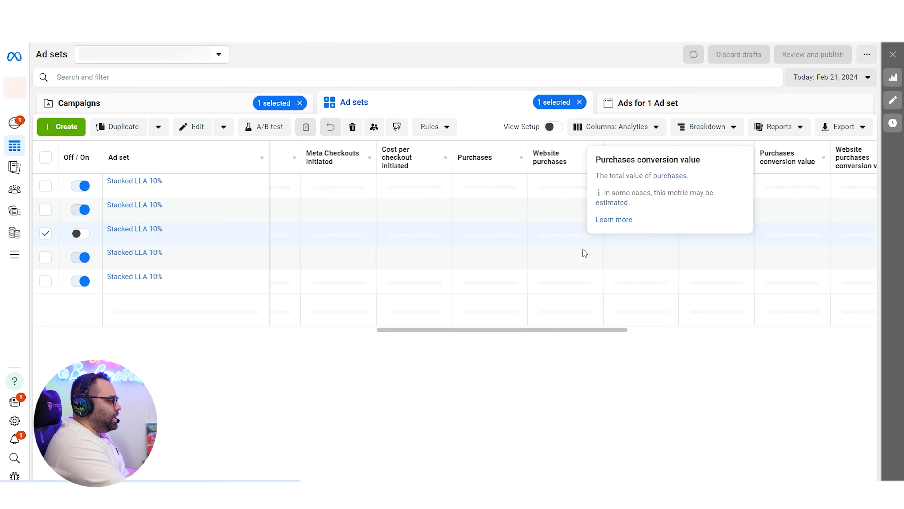
drag(548, 332, 685, 330)
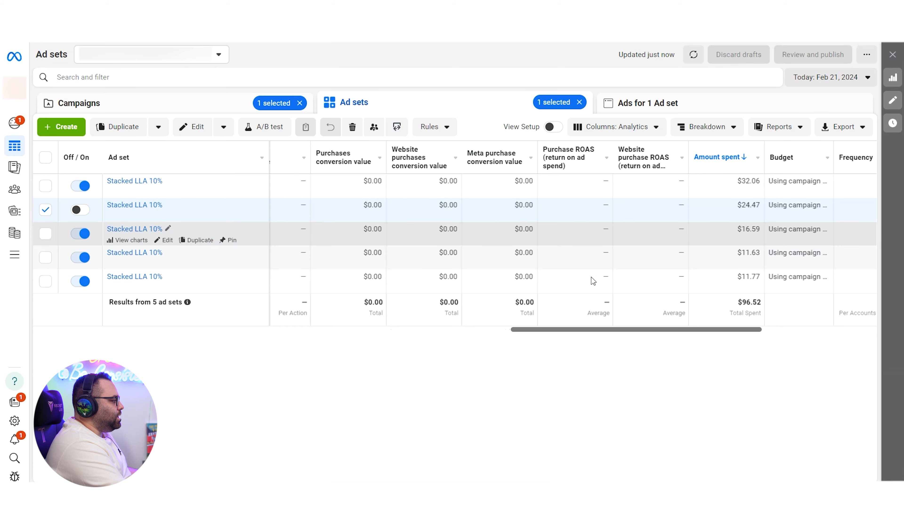
Step: Return to the campaign list, set the reporting period to Last 7 days and compare the campaigns' purchase ROAS and spend
click(220, 105)
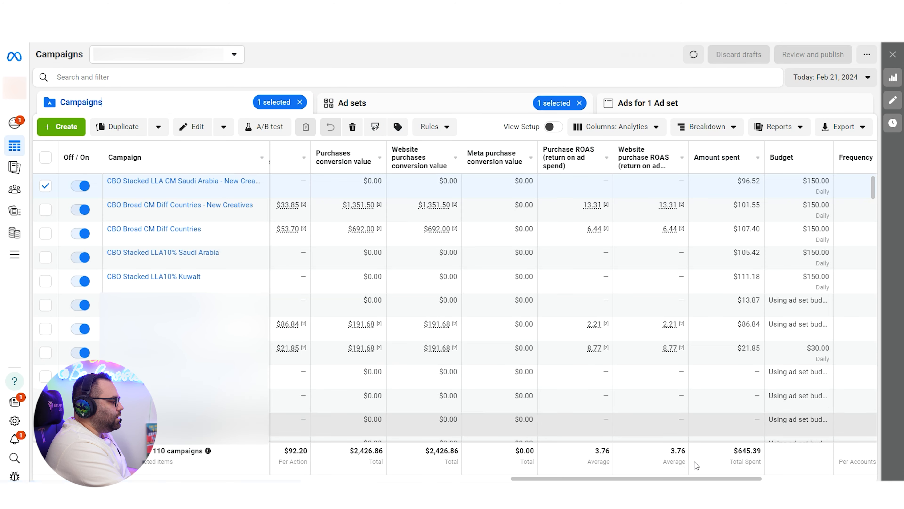
click(839, 85)
click(862, 163)
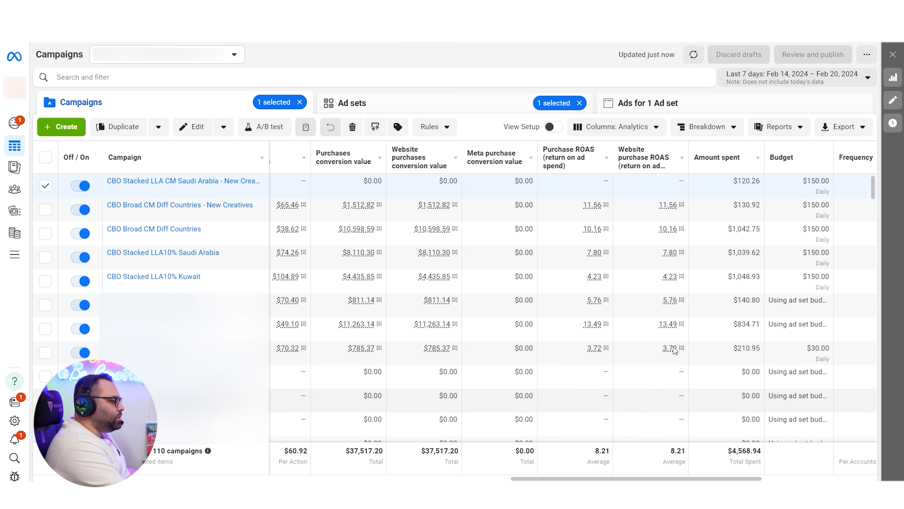
mouse_move(651, 360)
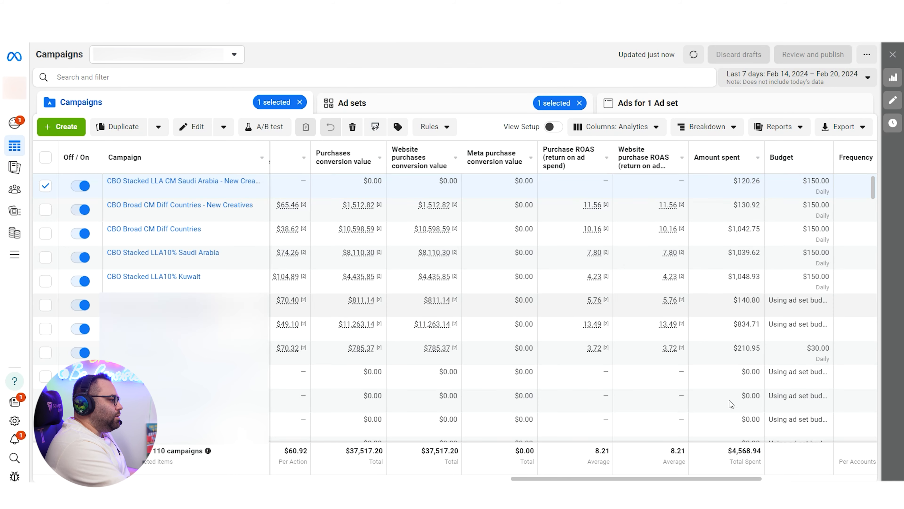
mouse_move(702, 478)
mouse_down()
mouse_move(558, 478)
mouse_move(737, 478)
mouse_move(484, 478)
mouse_move(686, 478)
mouse_up()
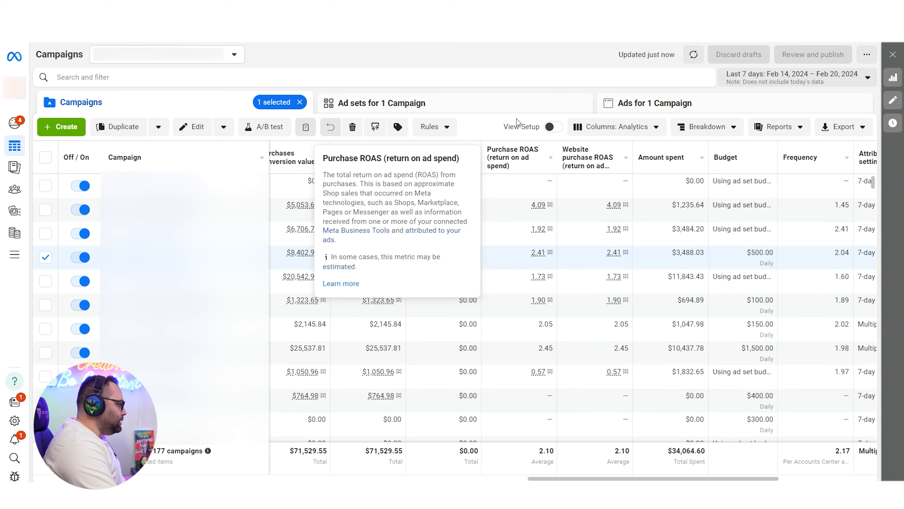
Step: Open the ad sets of the selected campaign with the $500 daily budget
click(493, 106)
click(172, 104)
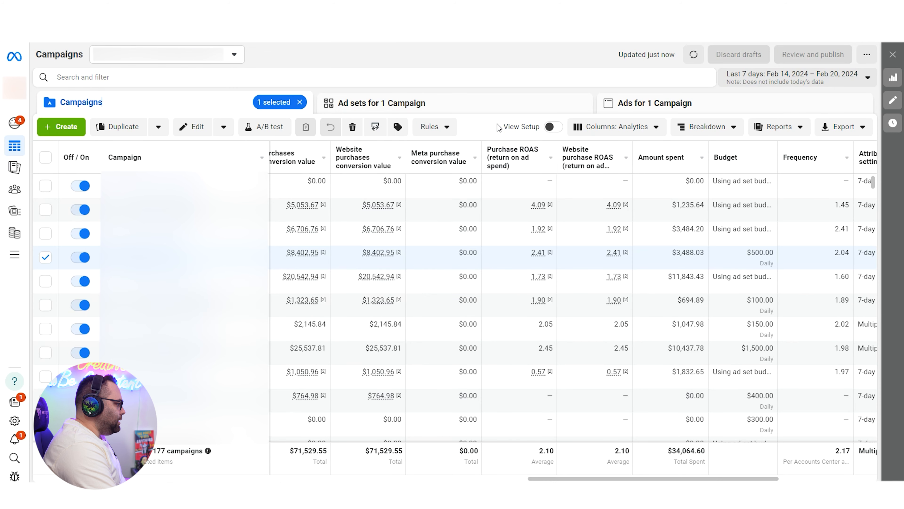
click(459, 103)
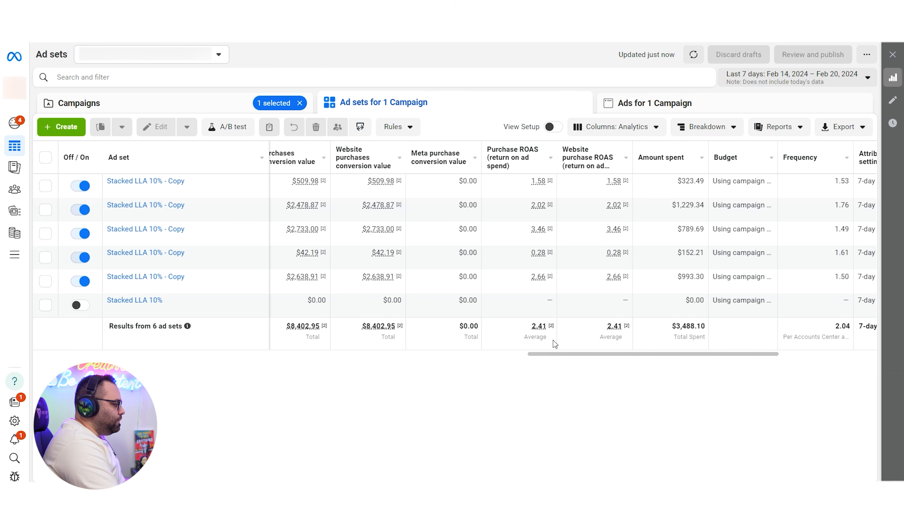
Step: Compare purchase ROAS and amount spent across the second, third and fourth Stacked LLA 10% - Copy ad sets
click(512, 259)
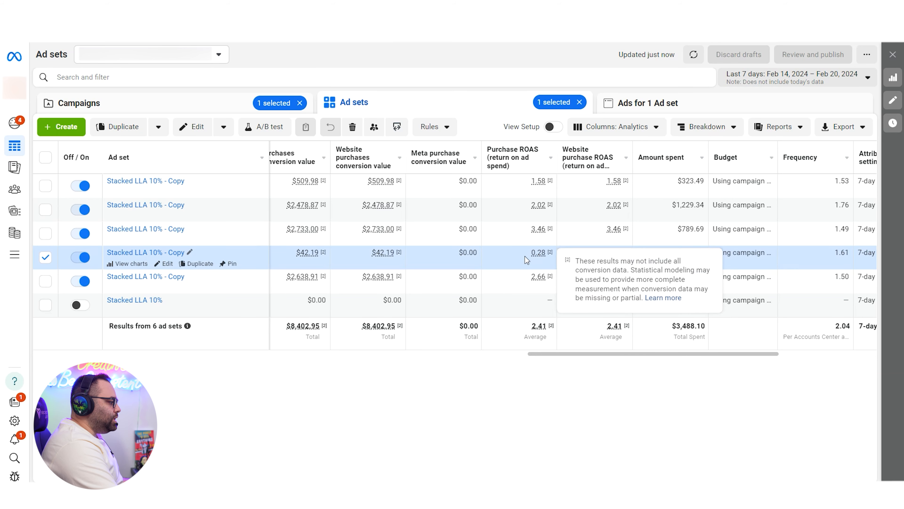
mouse_move(542, 252)
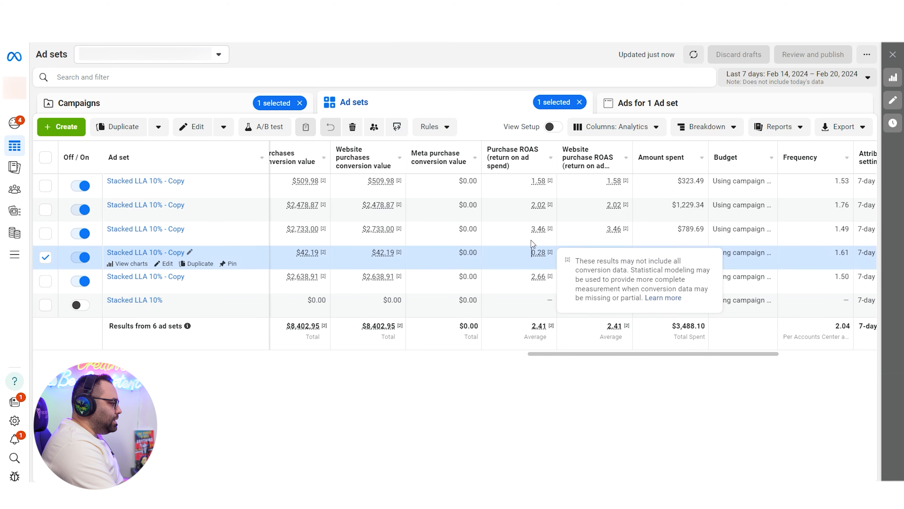
click(506, 210)
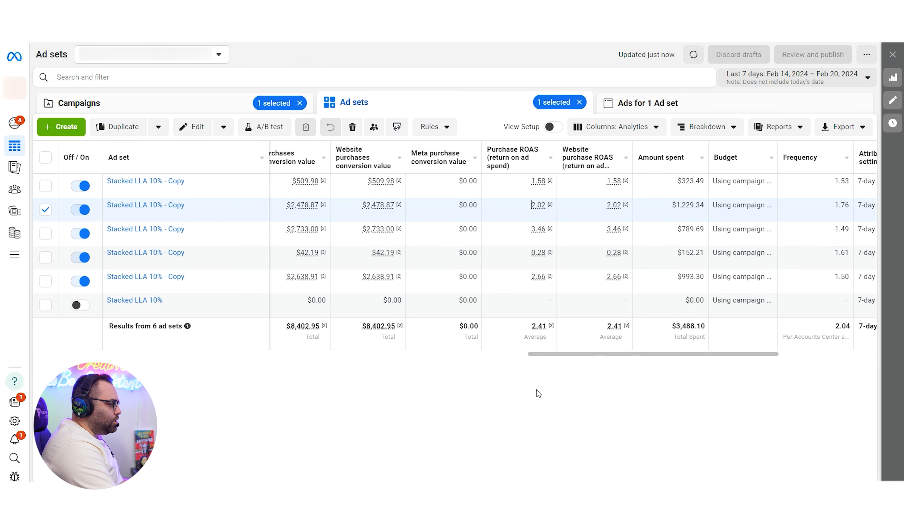
click(640, 243)
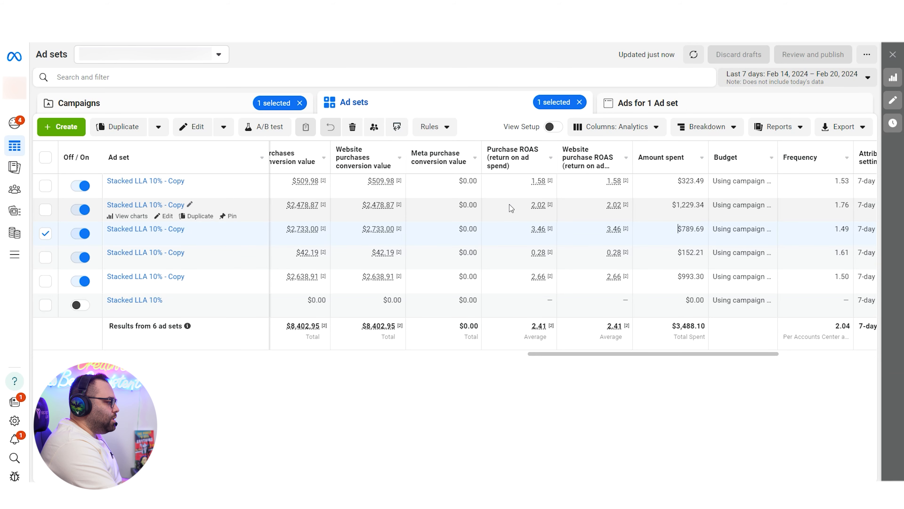
click(691, 201)
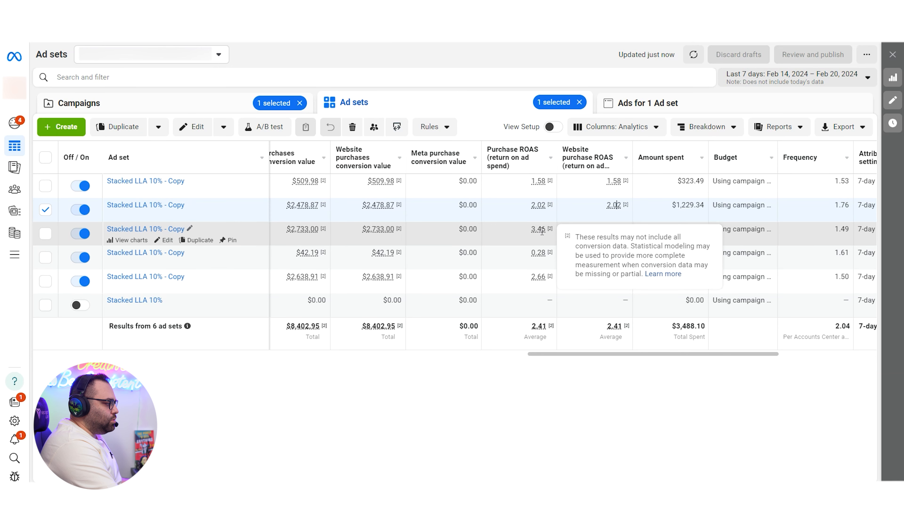
click(520, 259)
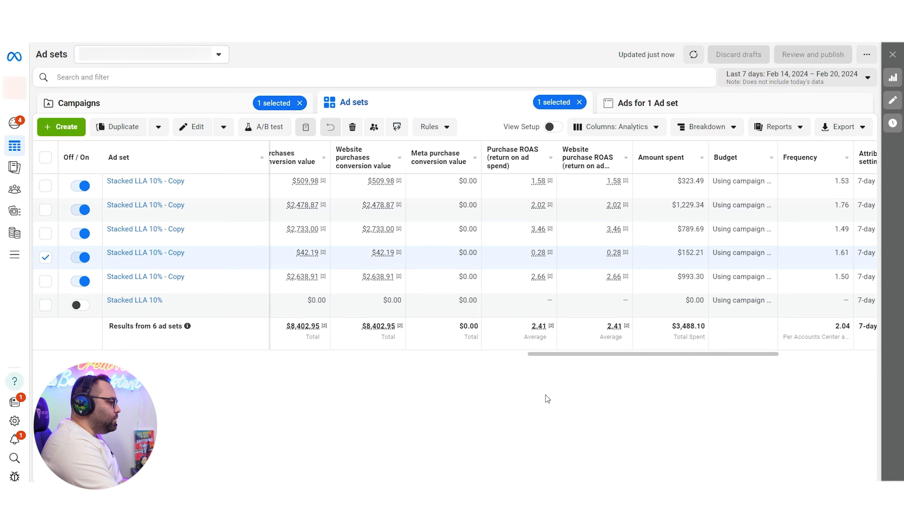